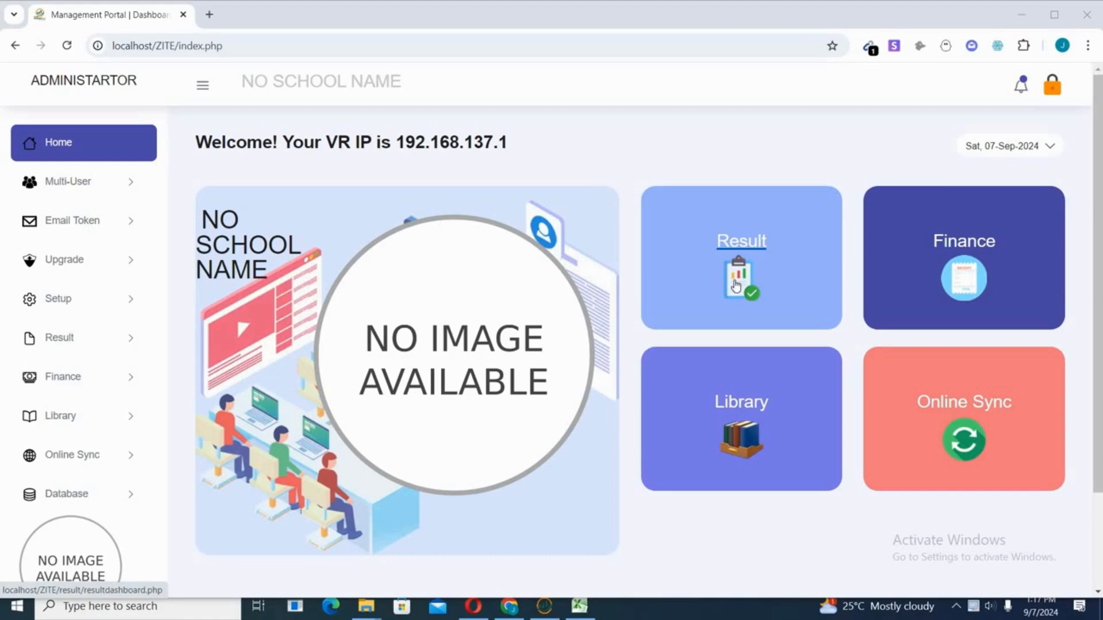
# - Open the export and import page for student results in the Results Portal
pyautogui.click(736, 284)
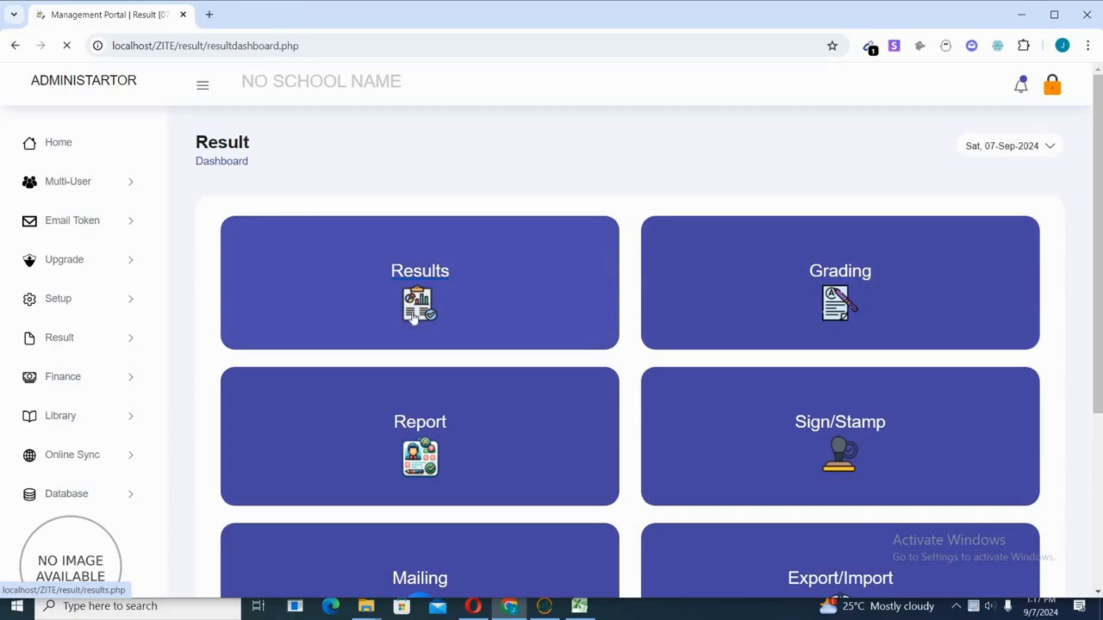
pyautogui.click(413, 319)
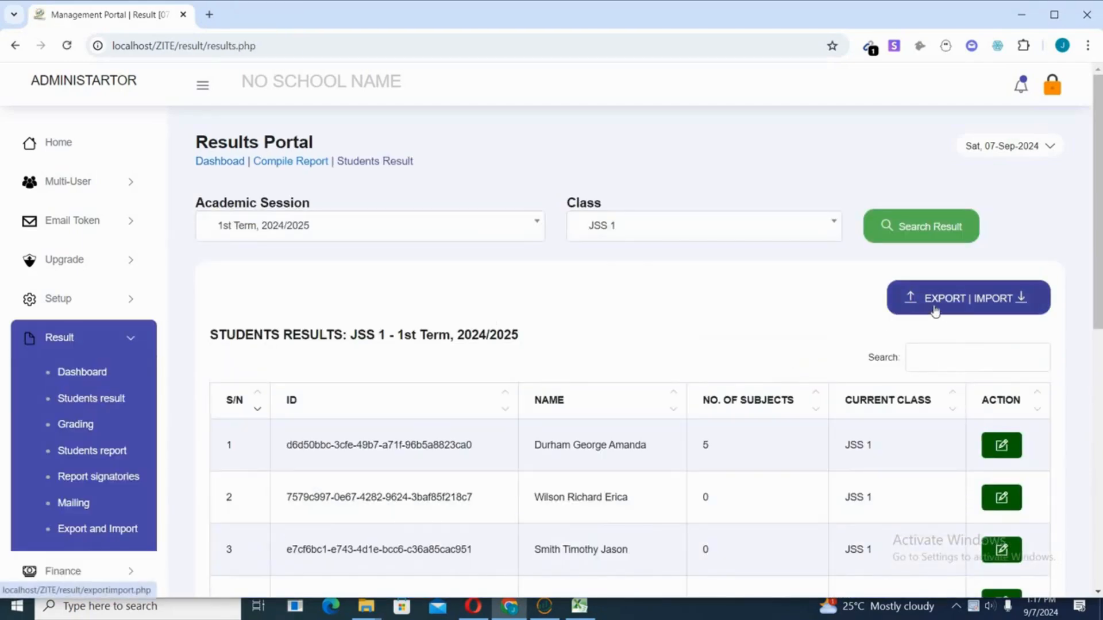
pyautogui.click(935, 311)
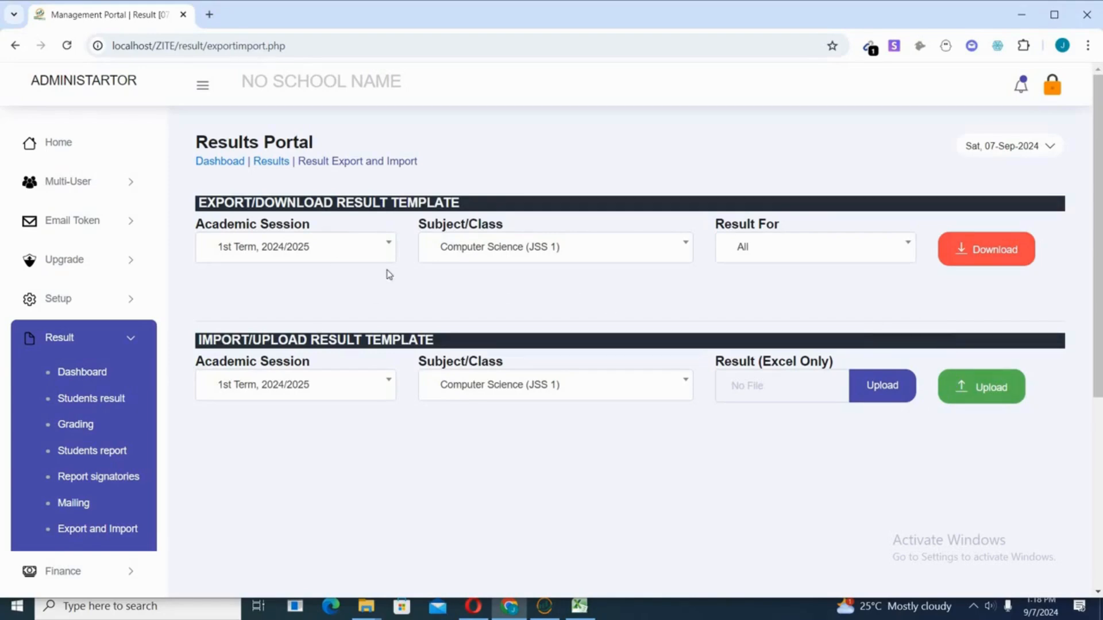
# - Download the result template for Mathematics (JSS 1), 1st Term, 2024/2025, with Result For set to All
pyautogui.click(348, 260)
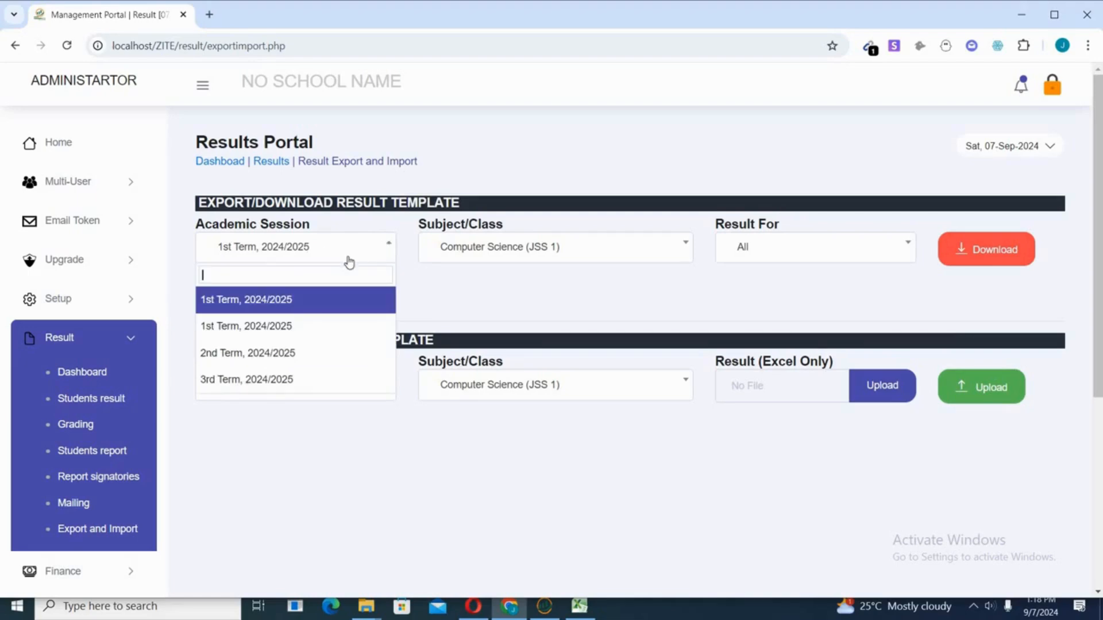
pyautogui.click(302, 309)
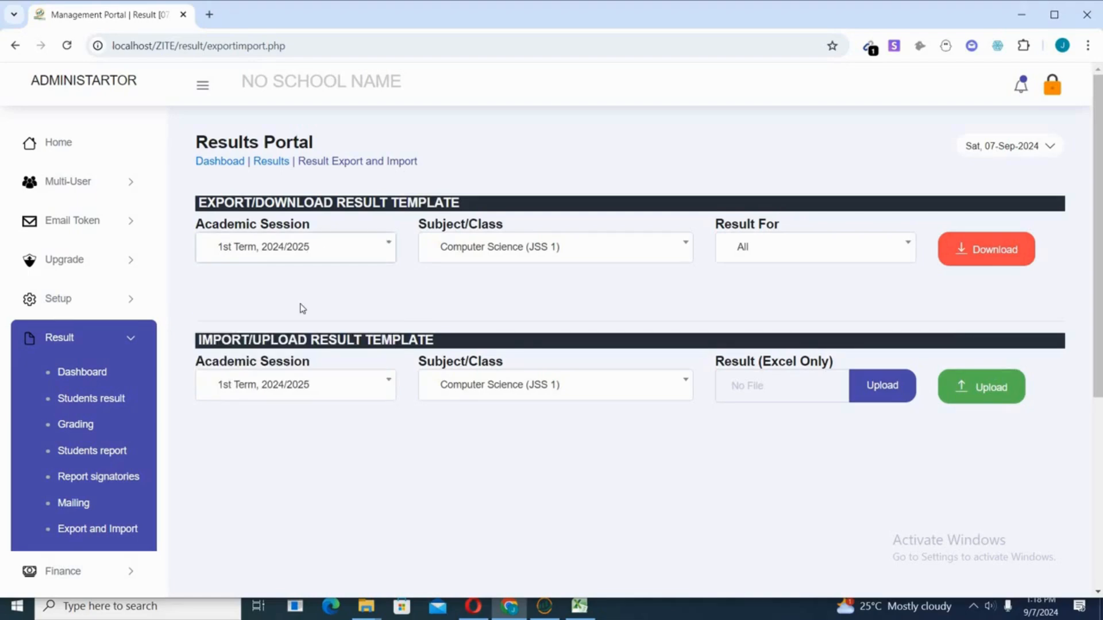
pyautogui.click(578, 250)
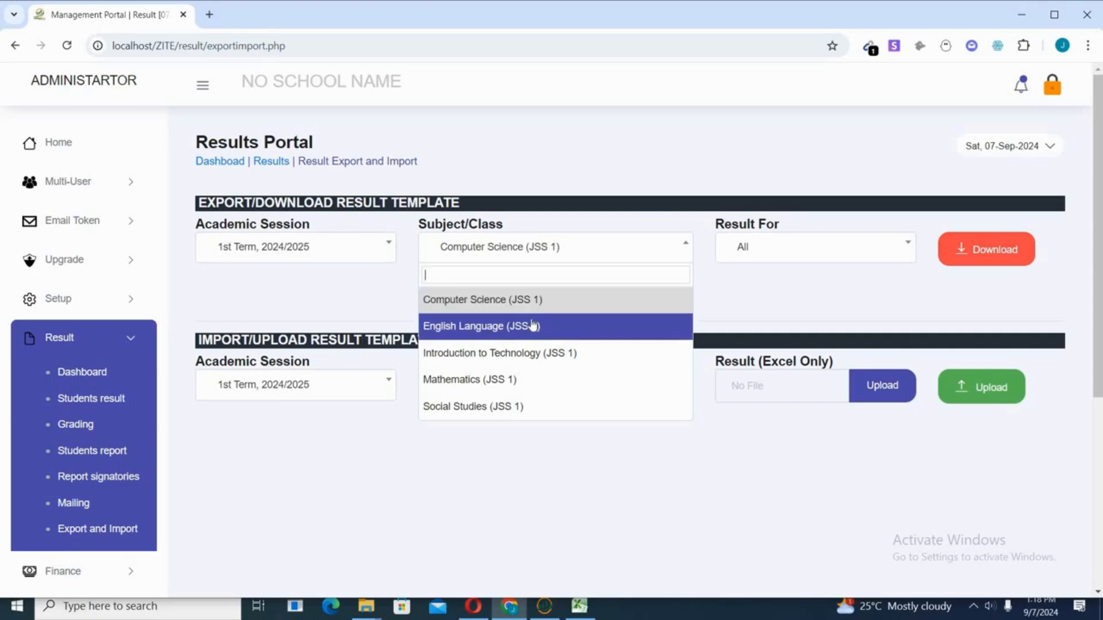
pyautogui.click(518, 379)
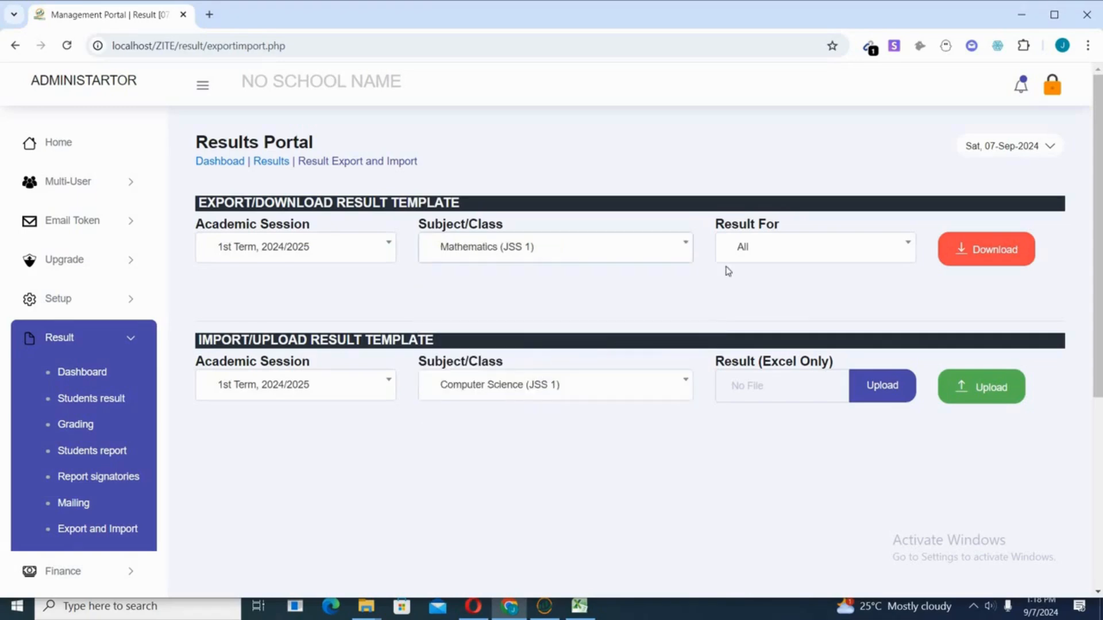
pyautogui.click(802, 248)
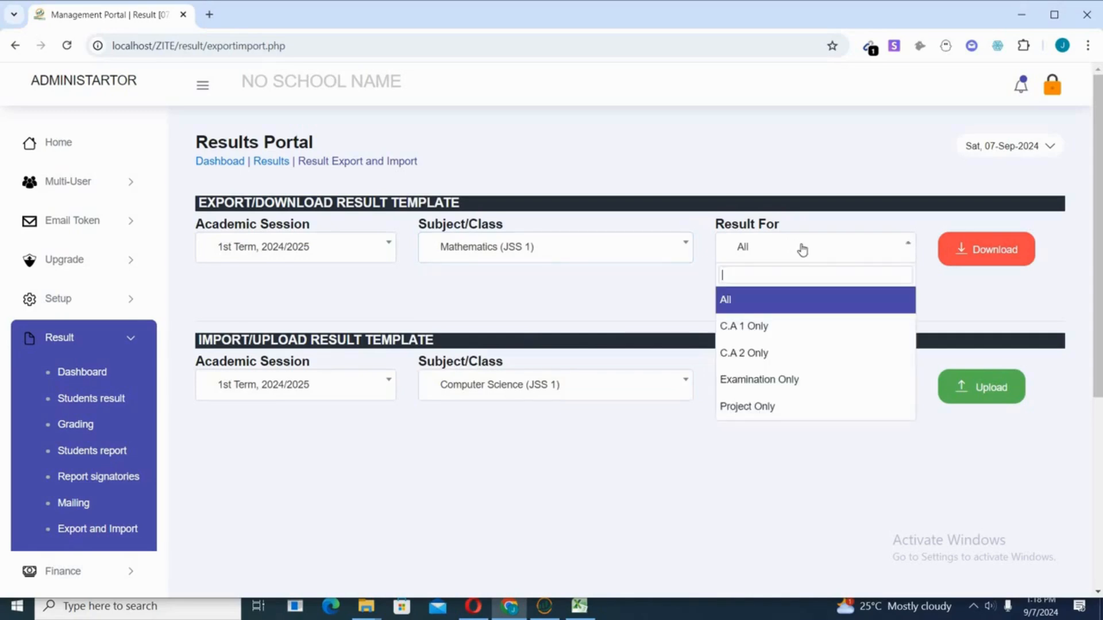
pyautogui.click(761, 308)
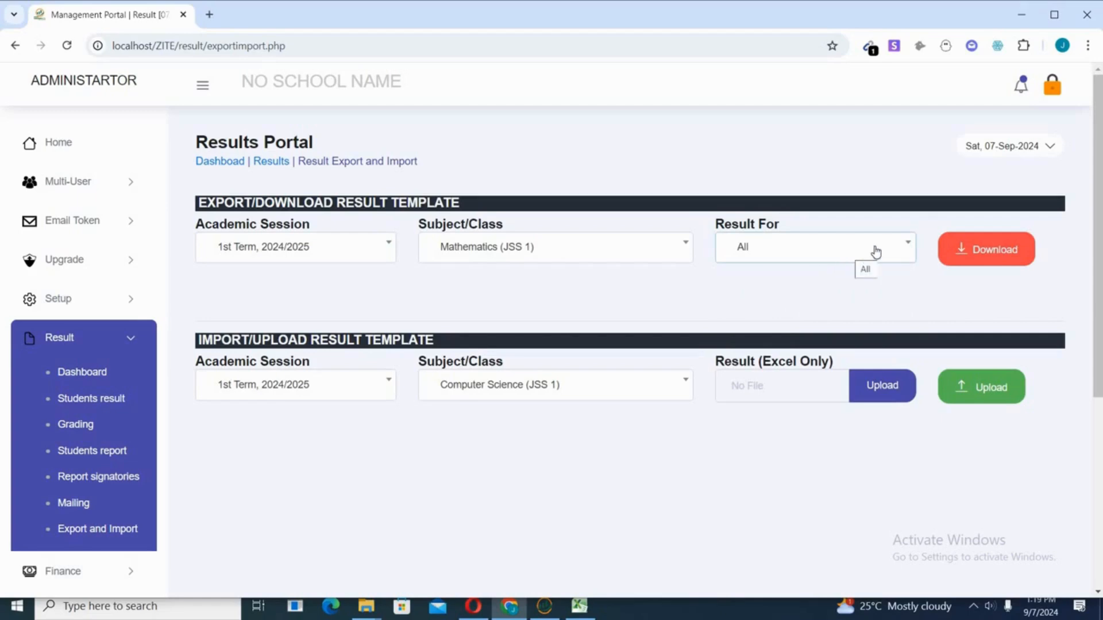
pyautogui.click(972, 256)
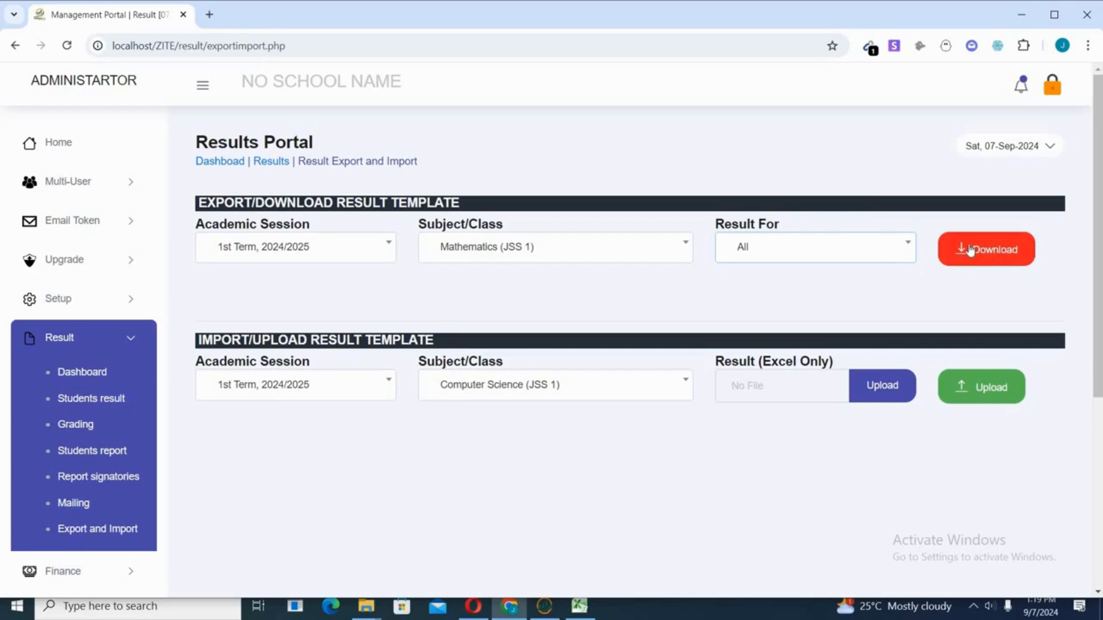
pyautogui.click(970, 251)
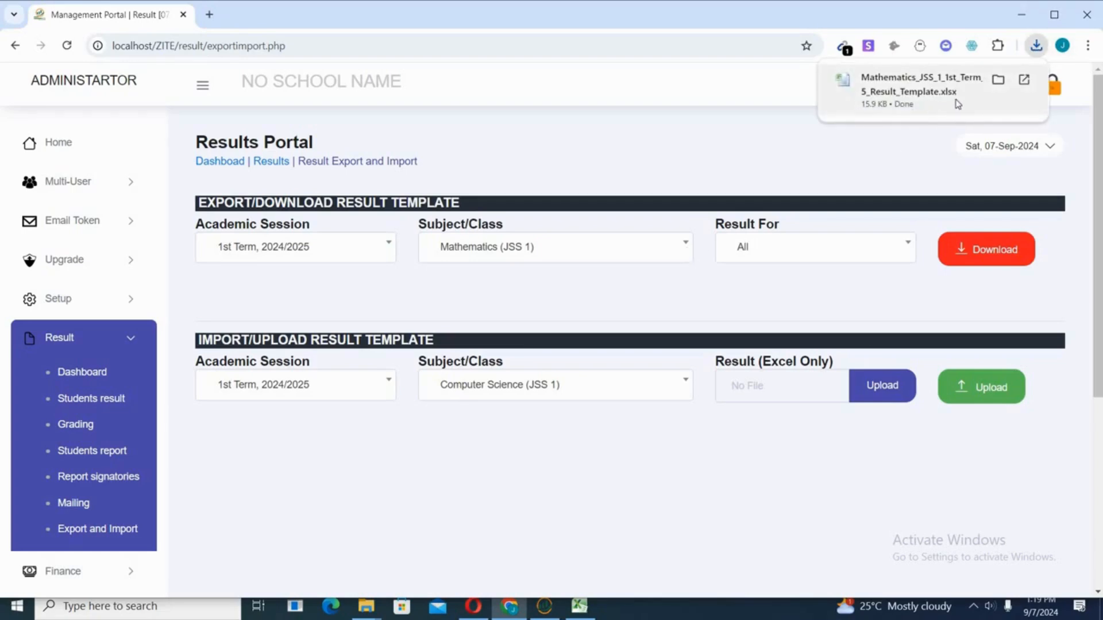
pyautogui.click(656, 253)
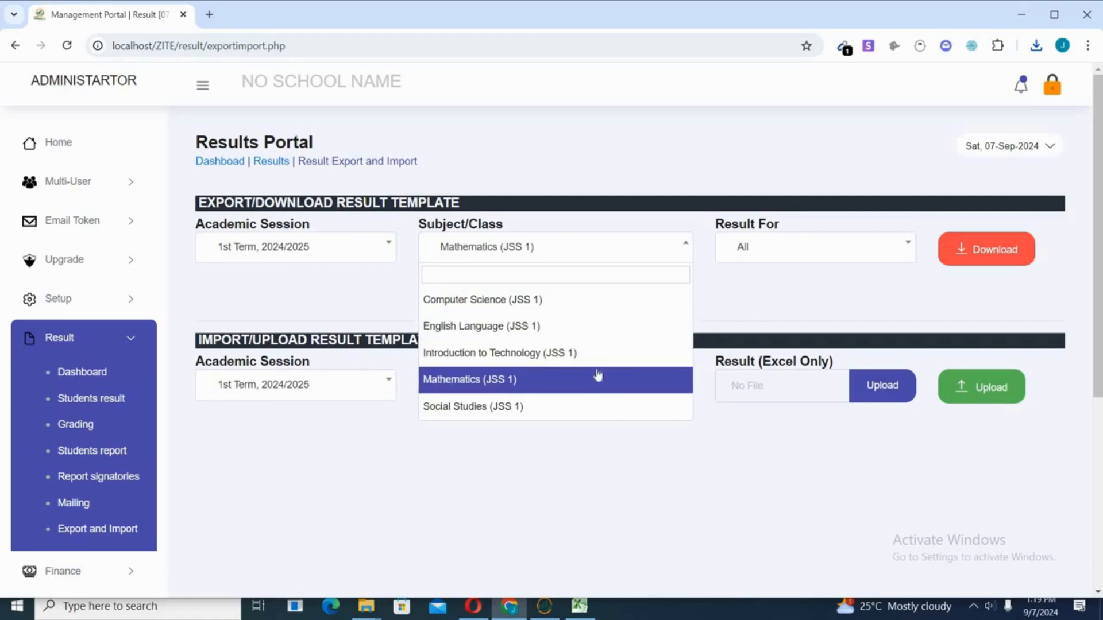
pyautogui.click(753, 306)
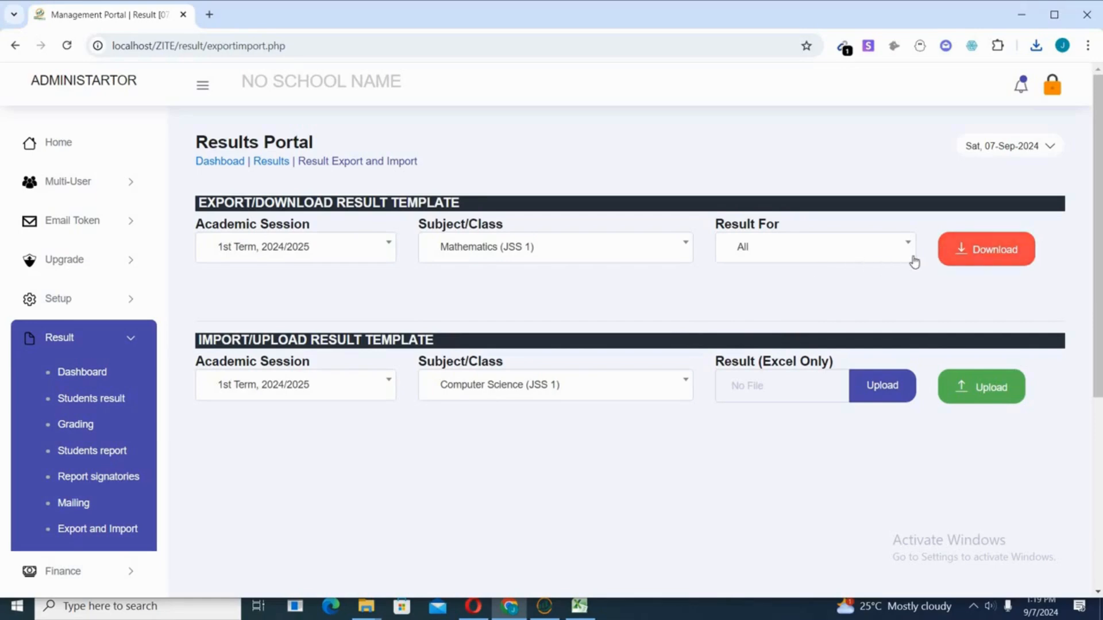
# - Open the downloaded Mathematics JSS 1 result template in Excel and widen the STUDENT ID column to fit the full IDs
pyautogui.click(1036, 46)
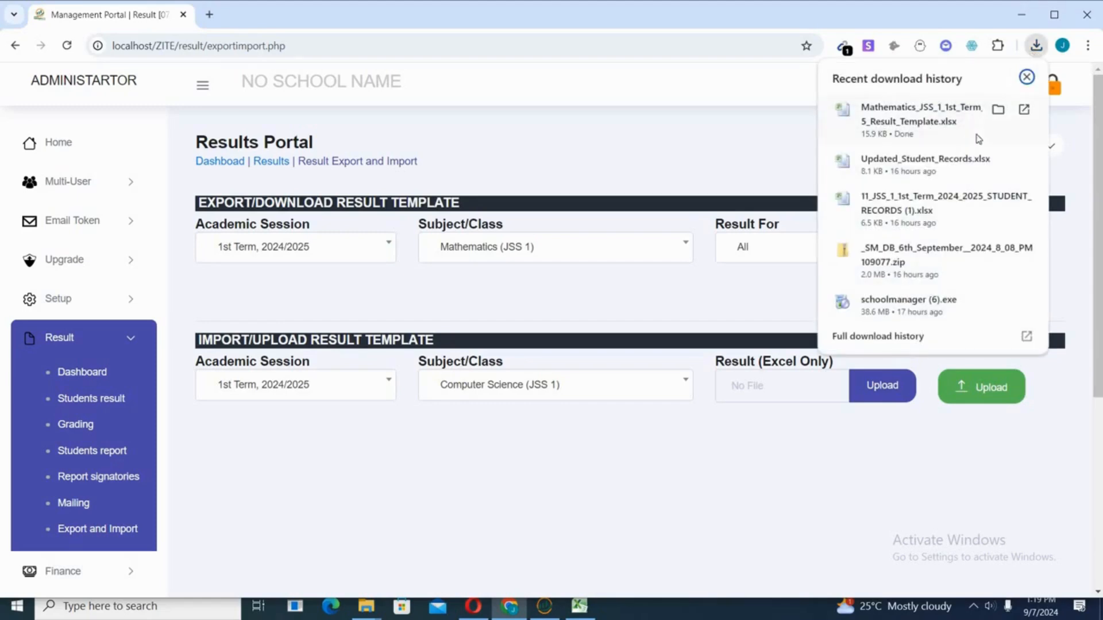
pyautogui.click(999, 109)
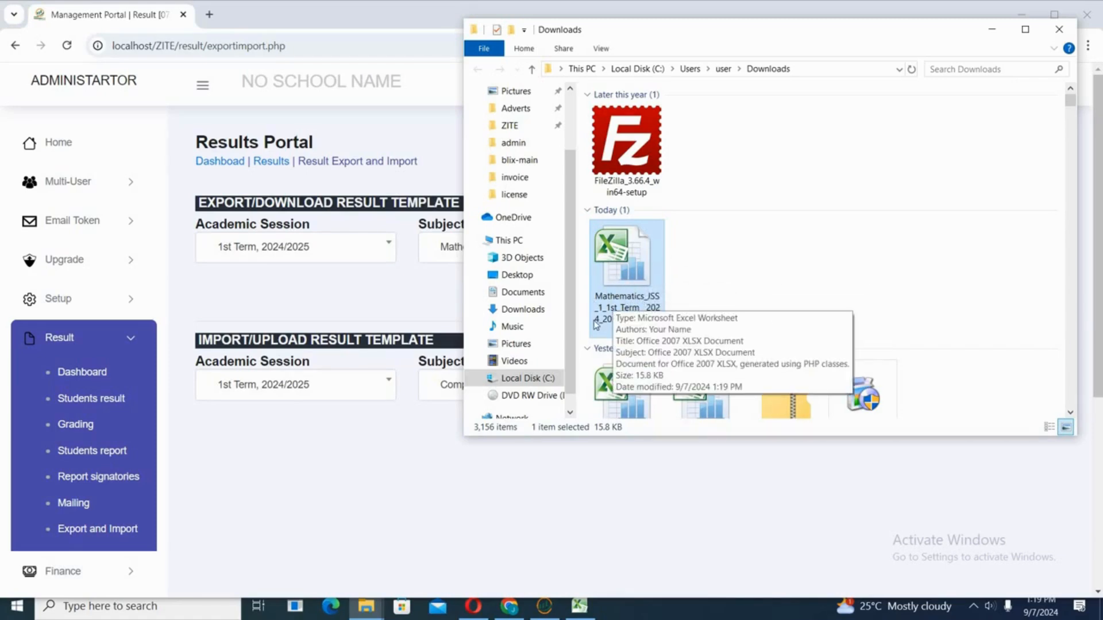
pyautogui.doubleClick(624, 275)
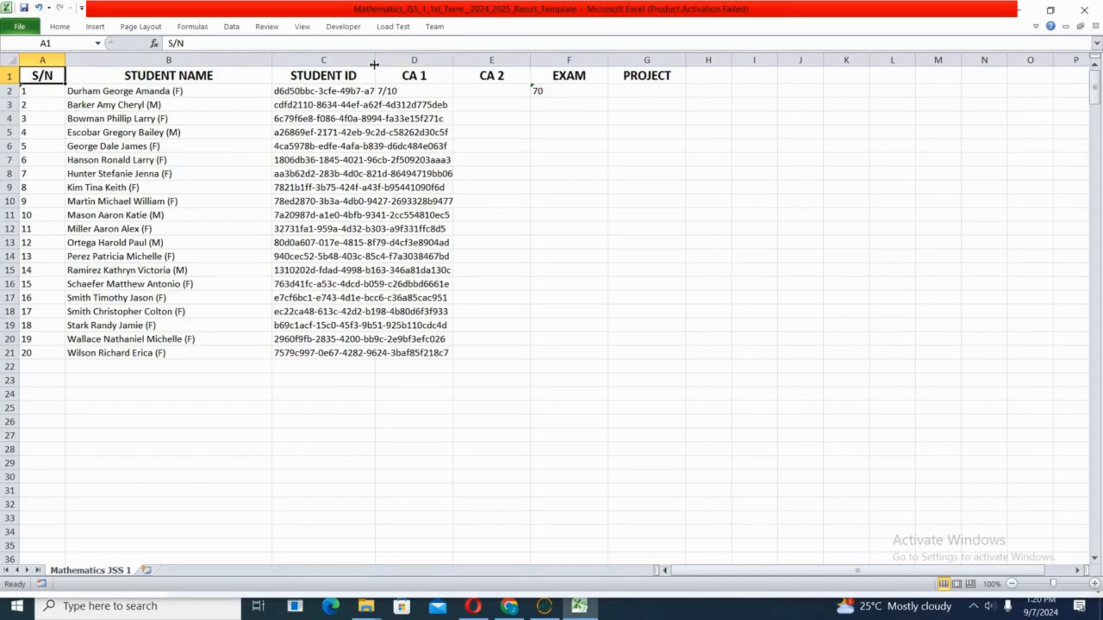
pyautogui.moveTo(374, 64); pyautogui.dragTo(457, 64)
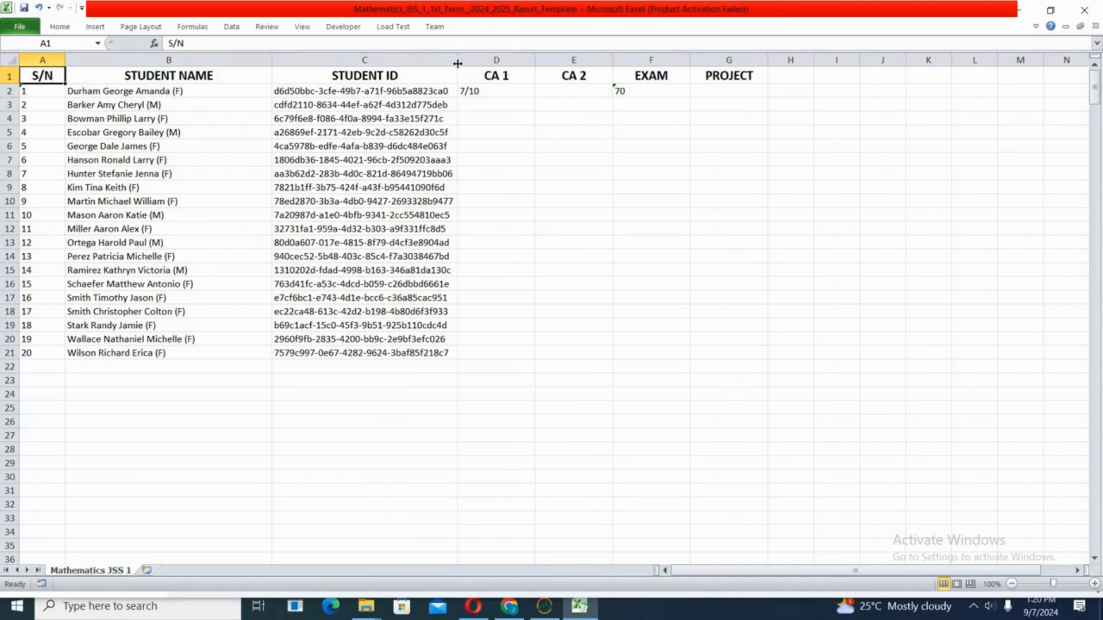
pyautogui.moveTo(457, 63); pyautogui.dragTo(474, 63)
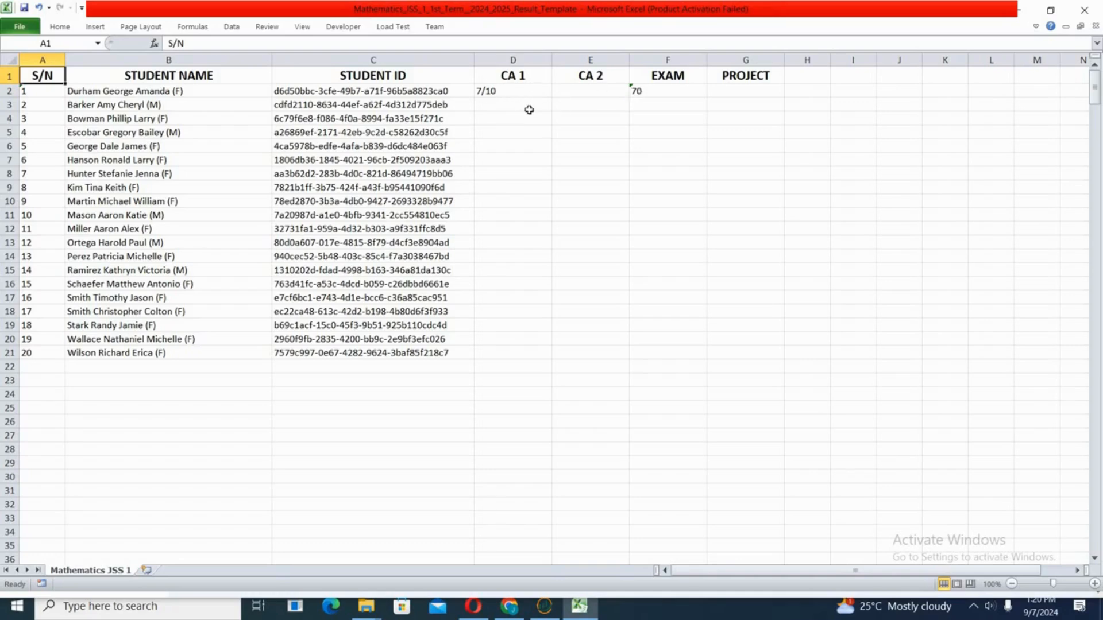
# - Enter the CA 1 scores 5/10 in D3, 5/10 in D4 and 7/10 in D5
pyautogui.doubleClick(496, 106)
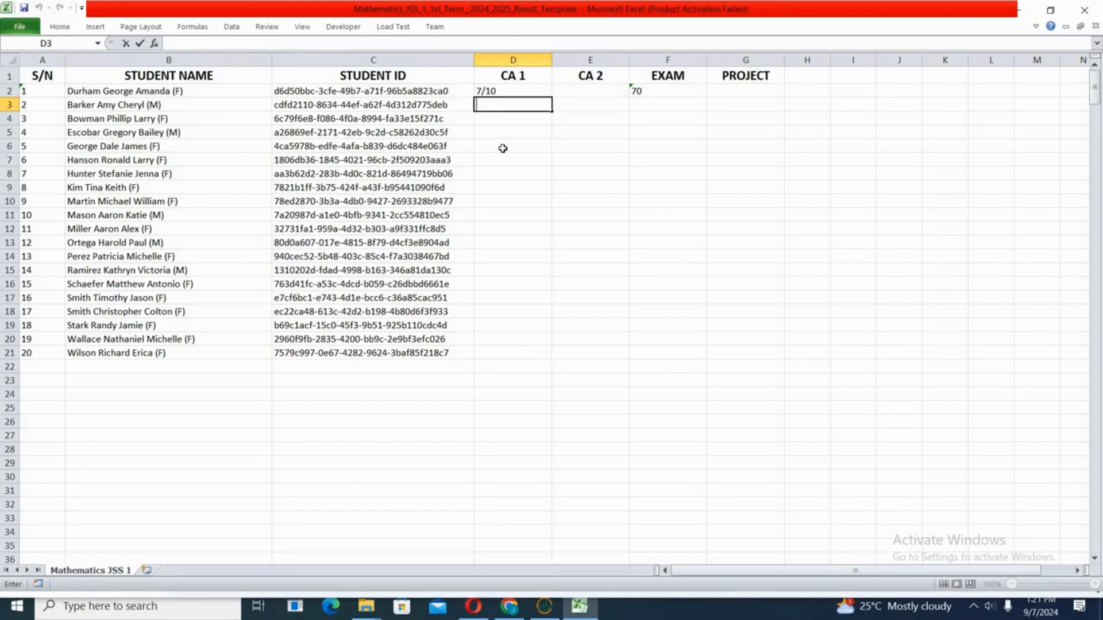
pyautogui.write('5/10')
pyautogui.click(487, 119)
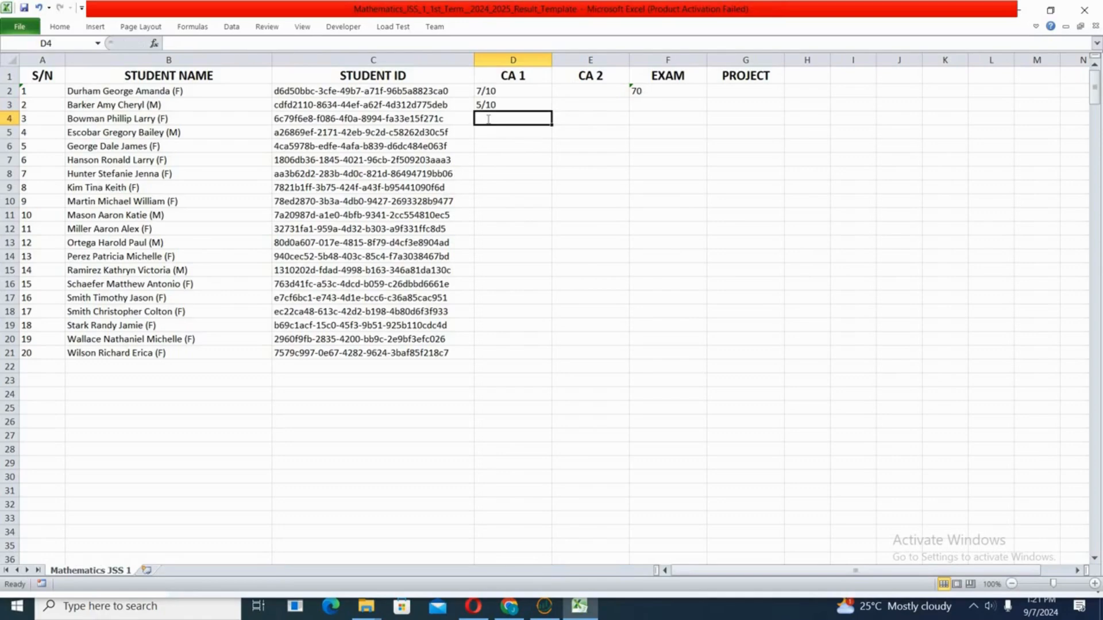
pyautogui.doubleClick(489, 120)
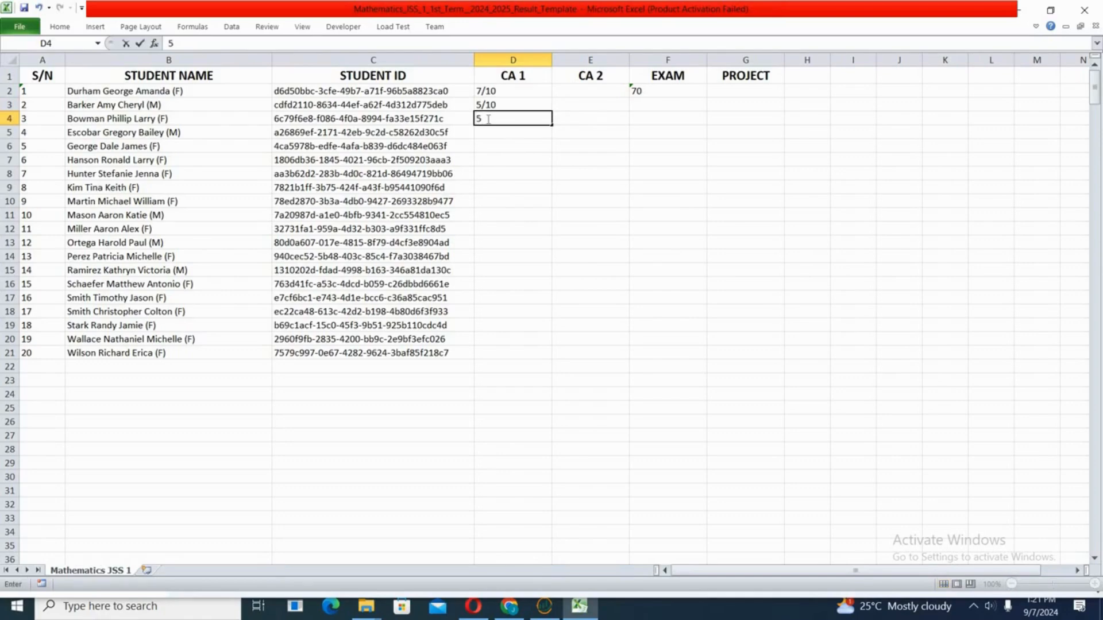
pyautogui.write('5/10')
pyautogui.click(483, 138)
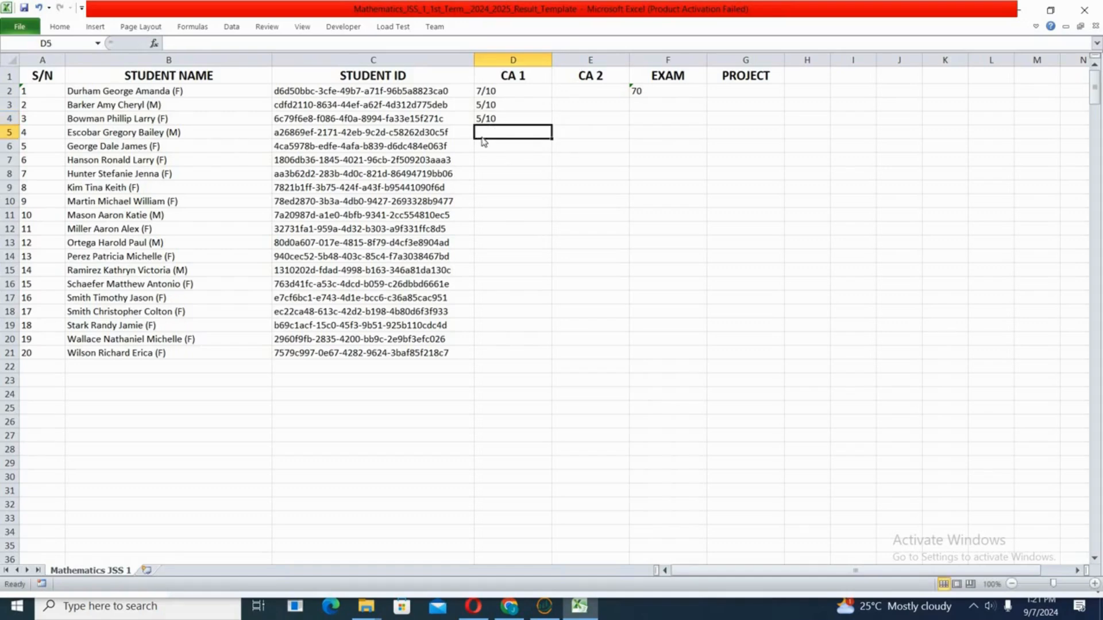
pyautogui.doubleClick(479, 132)
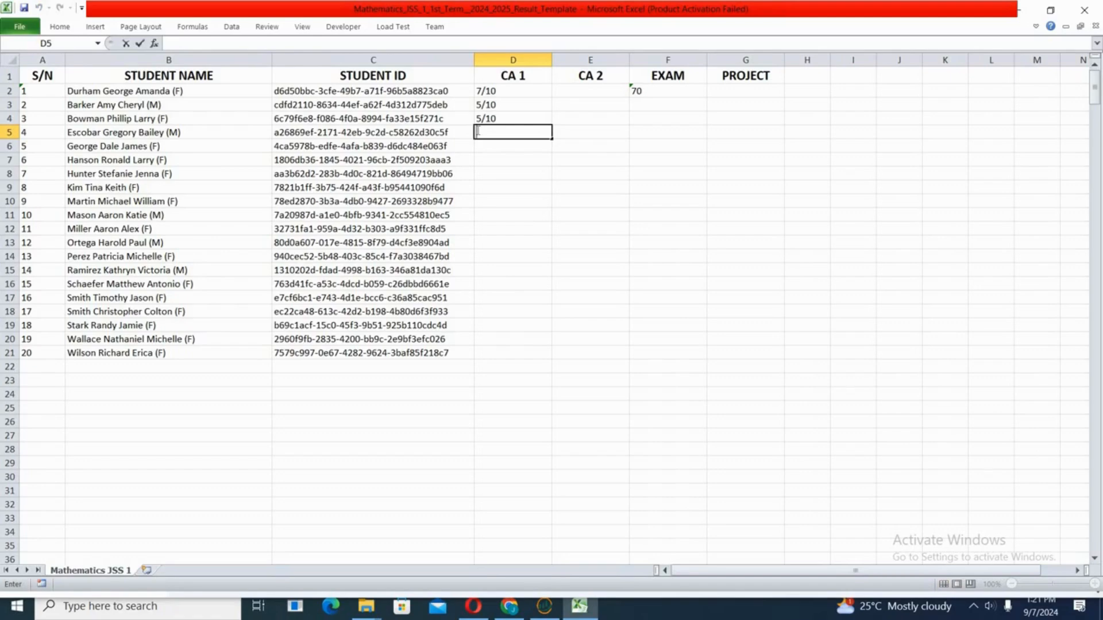
pyautogui.write('7/10')
# - Enter the CA 1 scores 60 in D6, 6 in D7 and 6/20 in D8
pyautogui.click(482, 142)
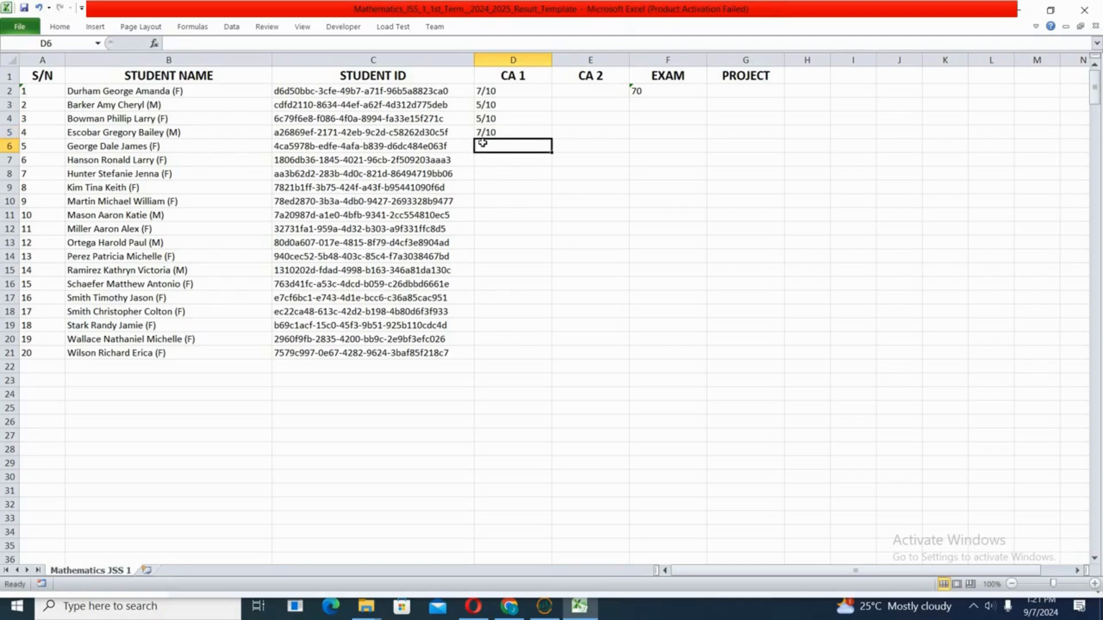
pyautogui.write('60')
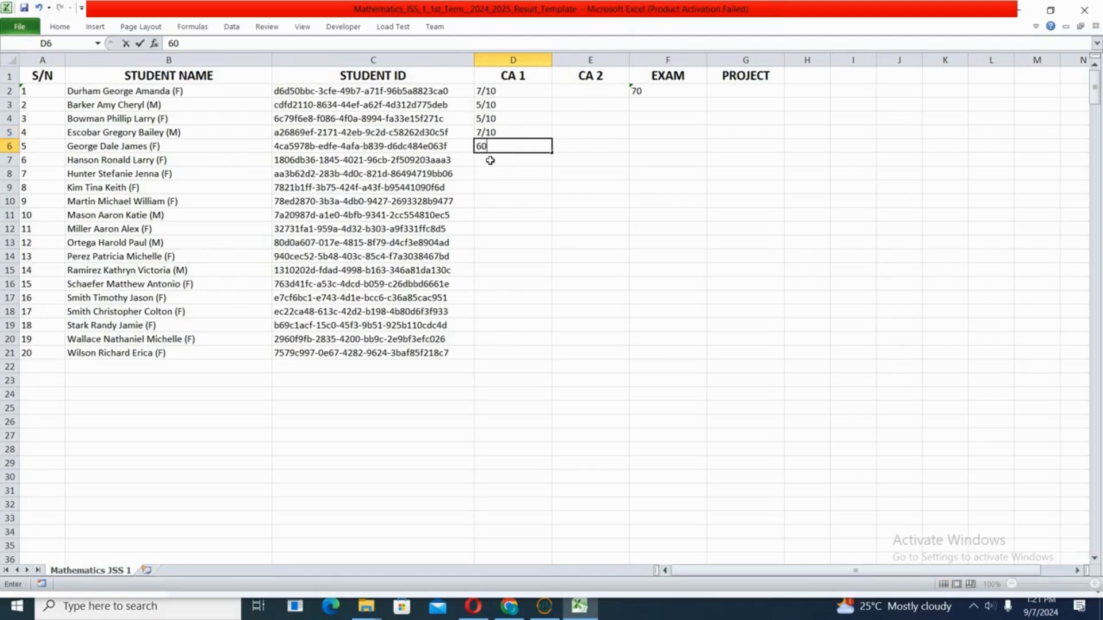
pyautogui.click(490, 160)
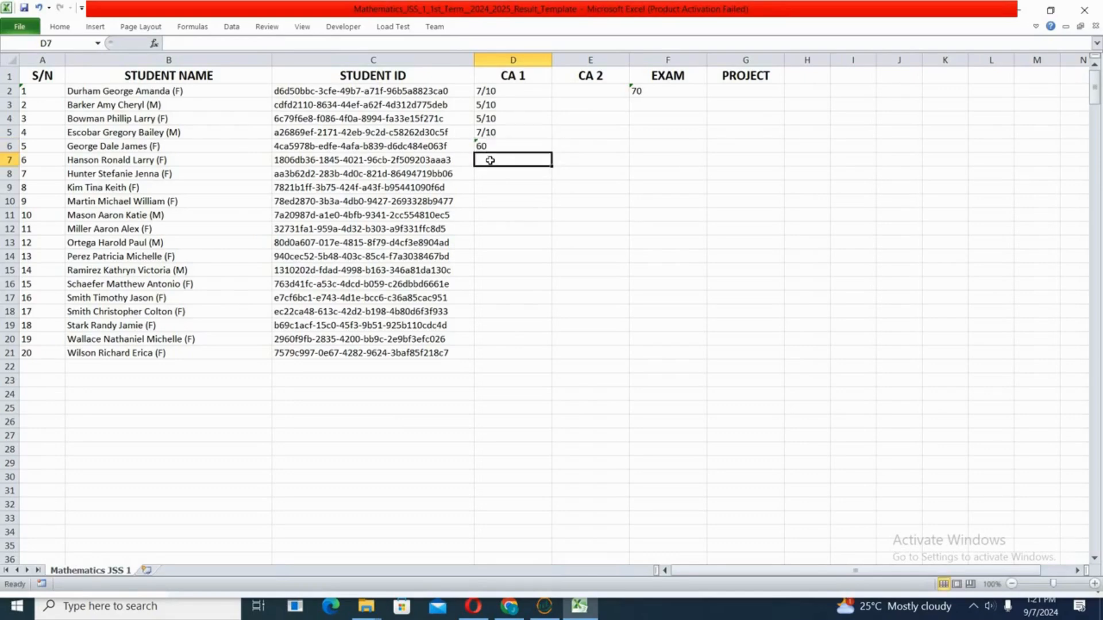
pyautogui.click(492, 146)
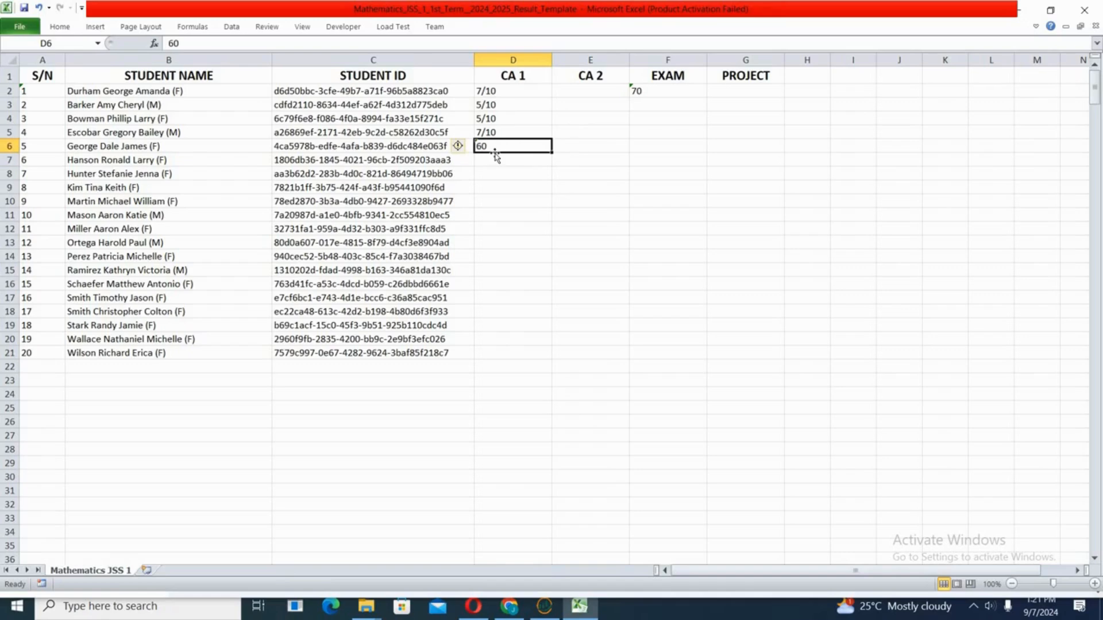
pyautogui.doubleClick(491, 160)
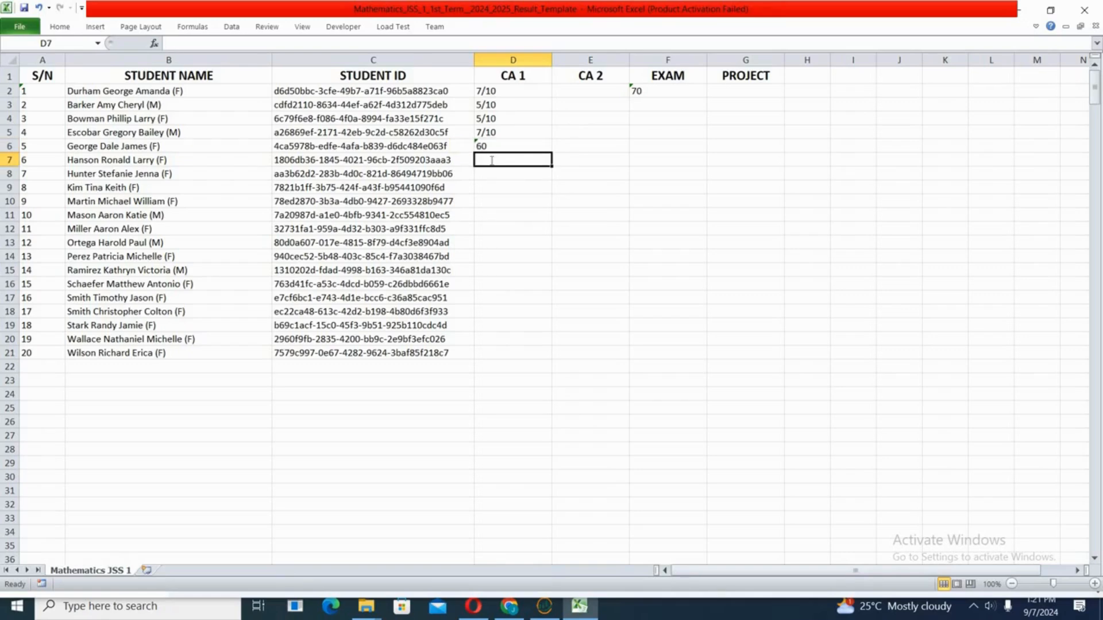
pyautogui.click(493, 171)
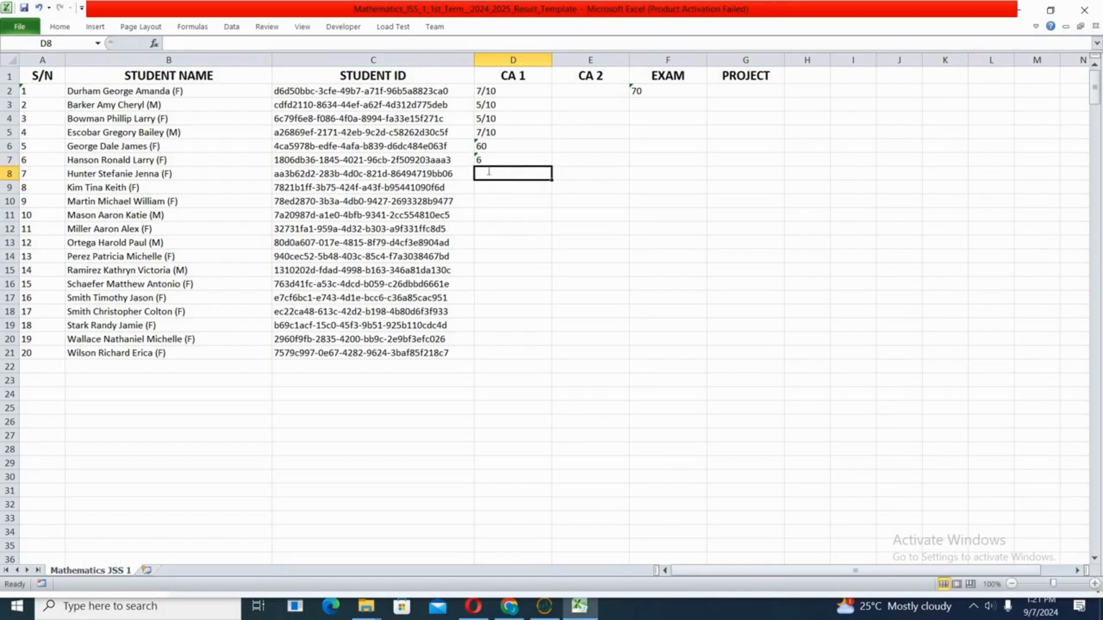
pyautogui.doubleClick(489, 171)
pyautogui.write('6/')
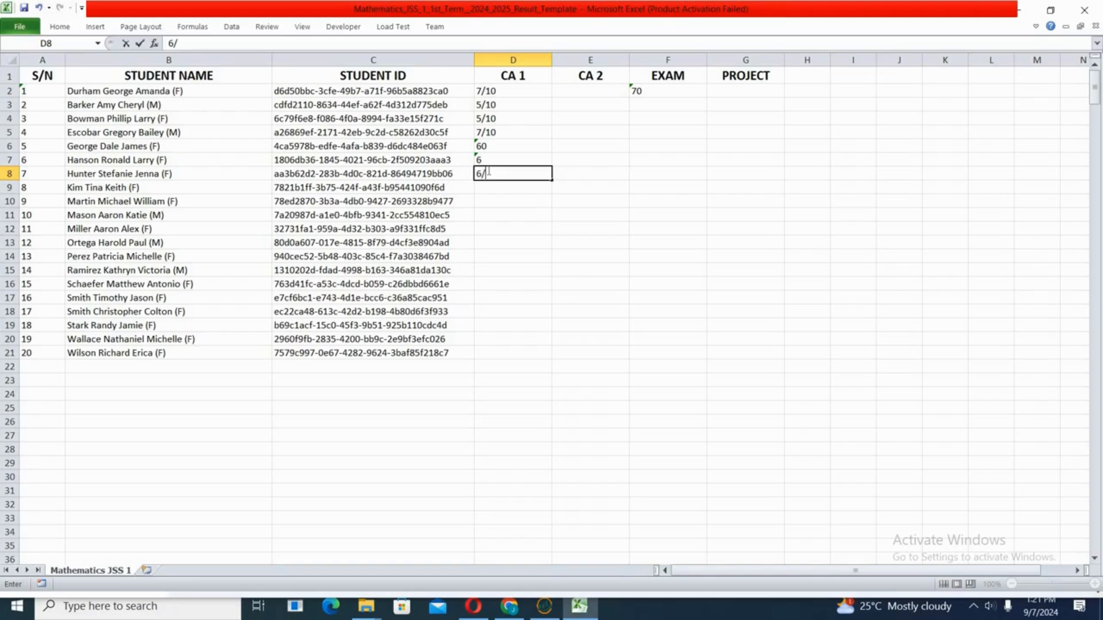
pyautogui.write('20')
pyautogui.click(485, 159)
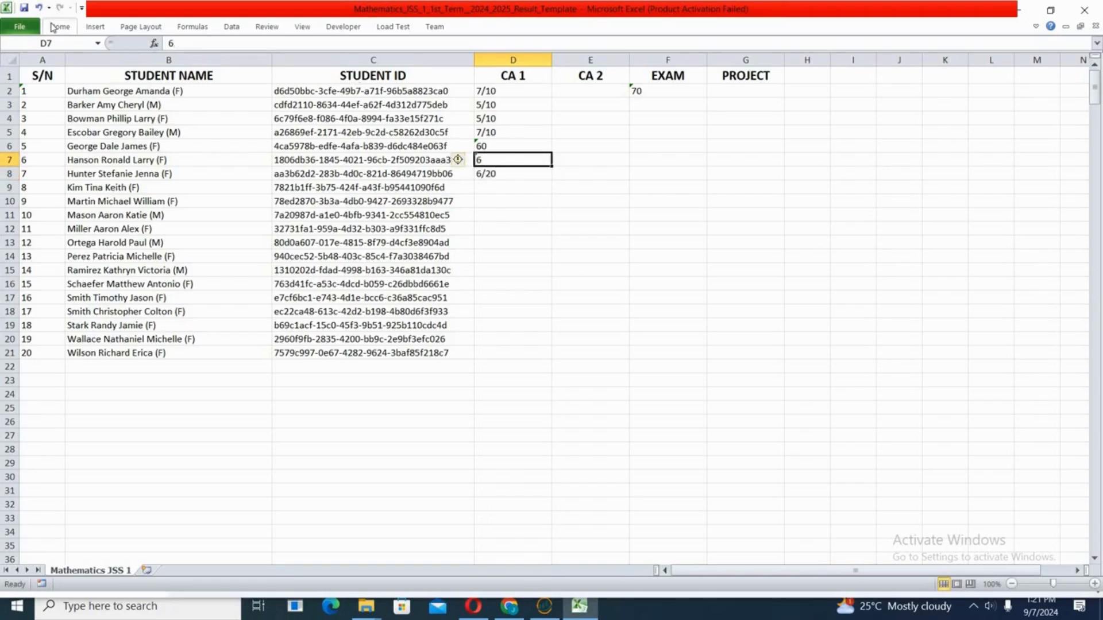
# - Save the result template workbook and return to the export and import page in the browser
pyautogui.click(23, 8)
pyautogui.click(1017, 12)
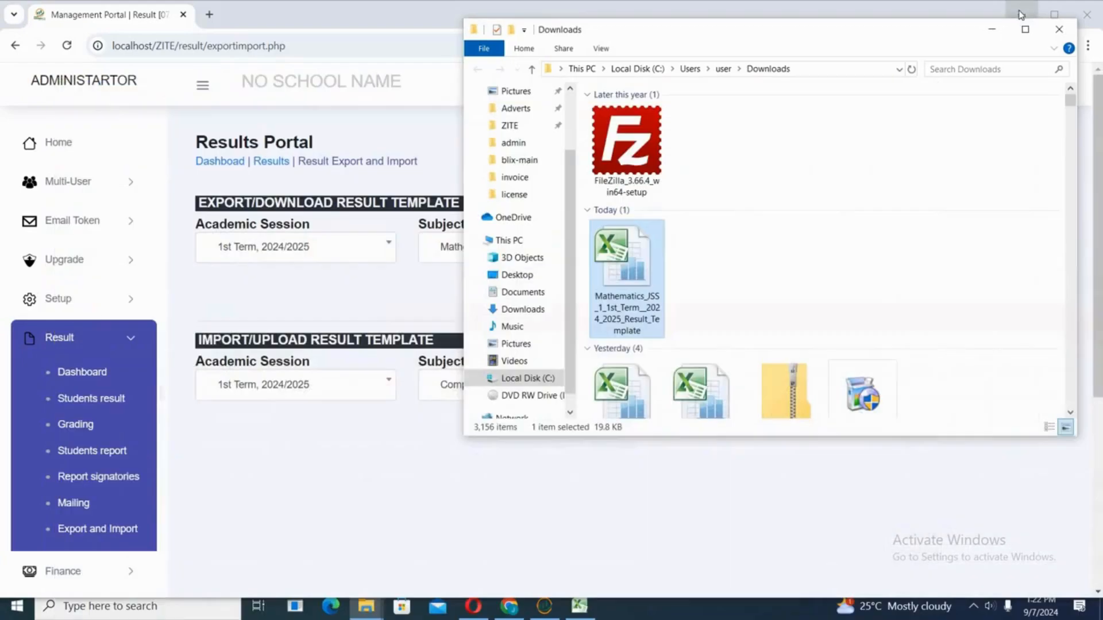
pyautogui.click(991, 33)
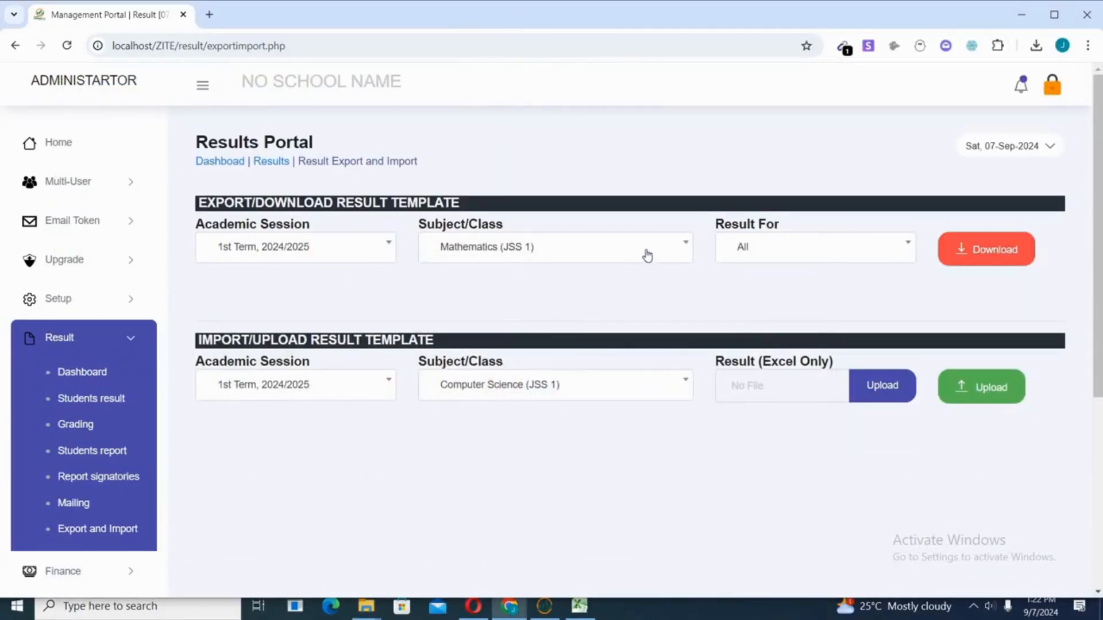
# - Download the result template for English Language (JSS 1), 1st Term, 2024/2025, covering all result types
pyautogui.click(559, 258)
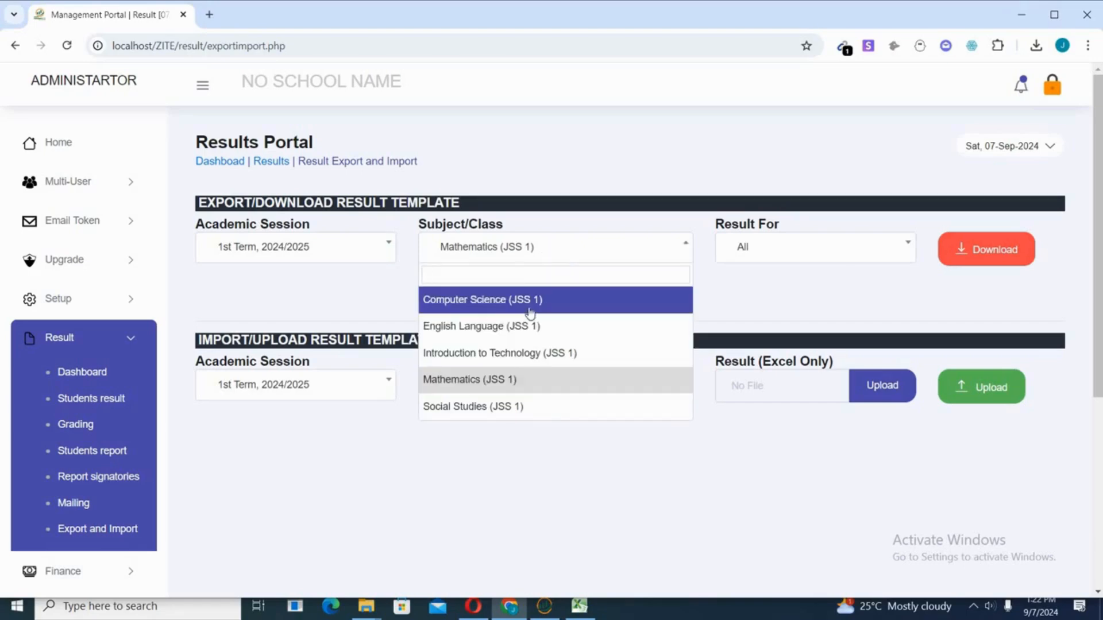
pyautogui.scroll(-5, 535, 325)
pyautogui.scroll(5, 535, 326)
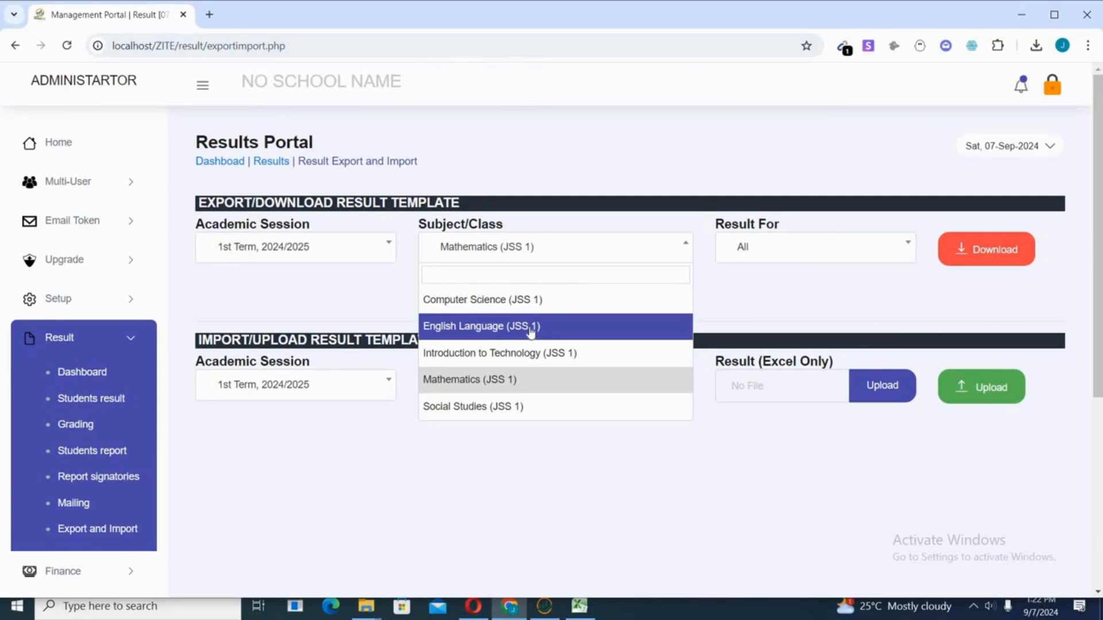
pyautogui.click(530, 333)
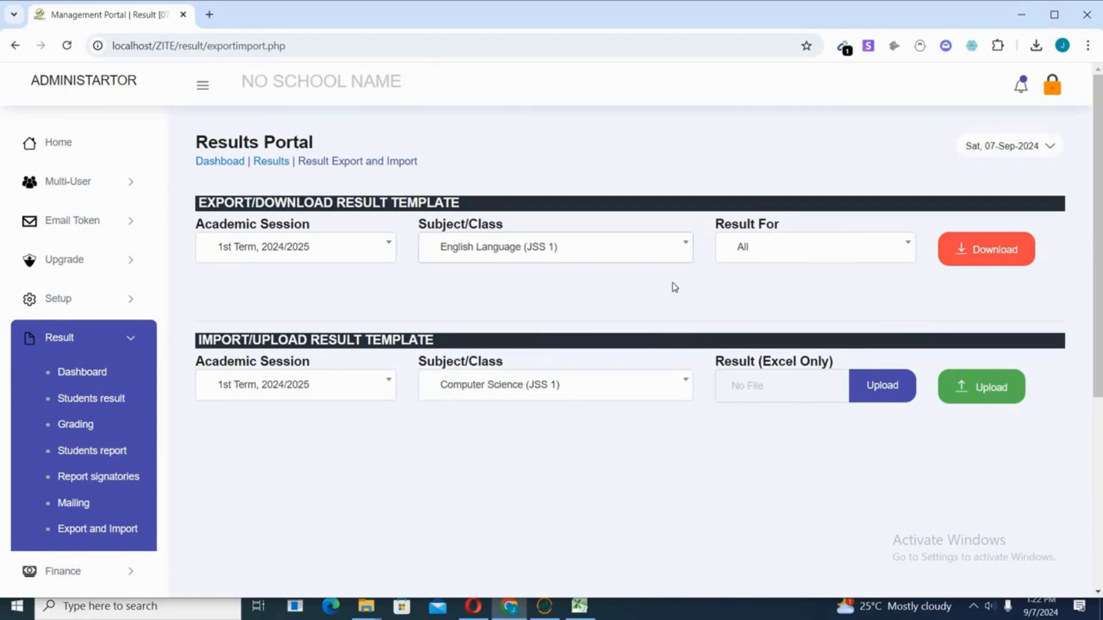
pyautogui.click(985, 251)
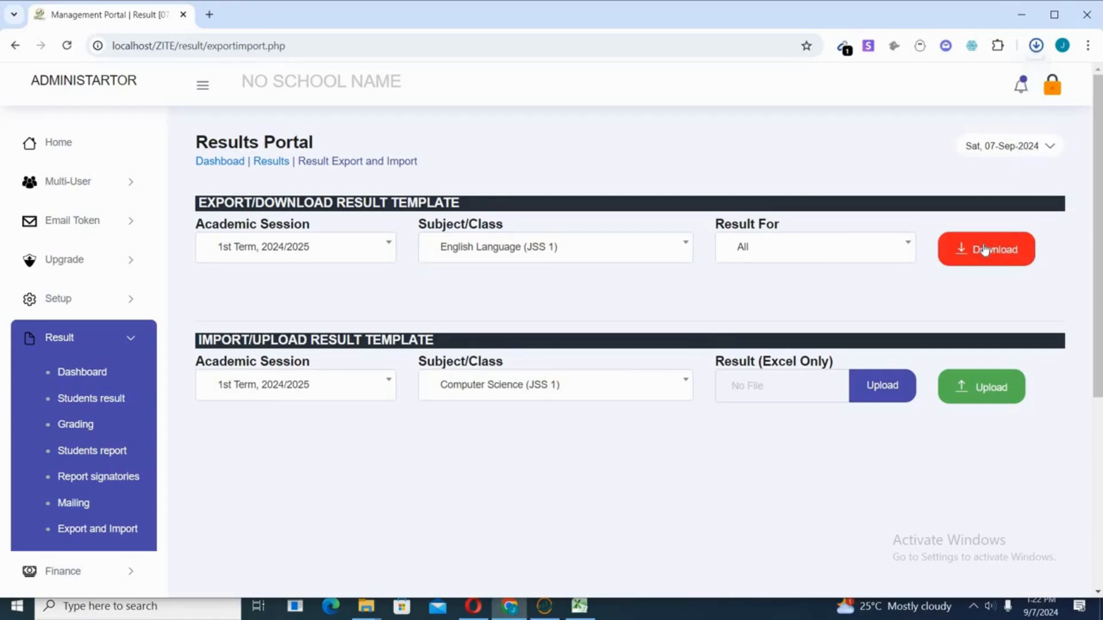
pyautogui.moveTo(1002, 86)
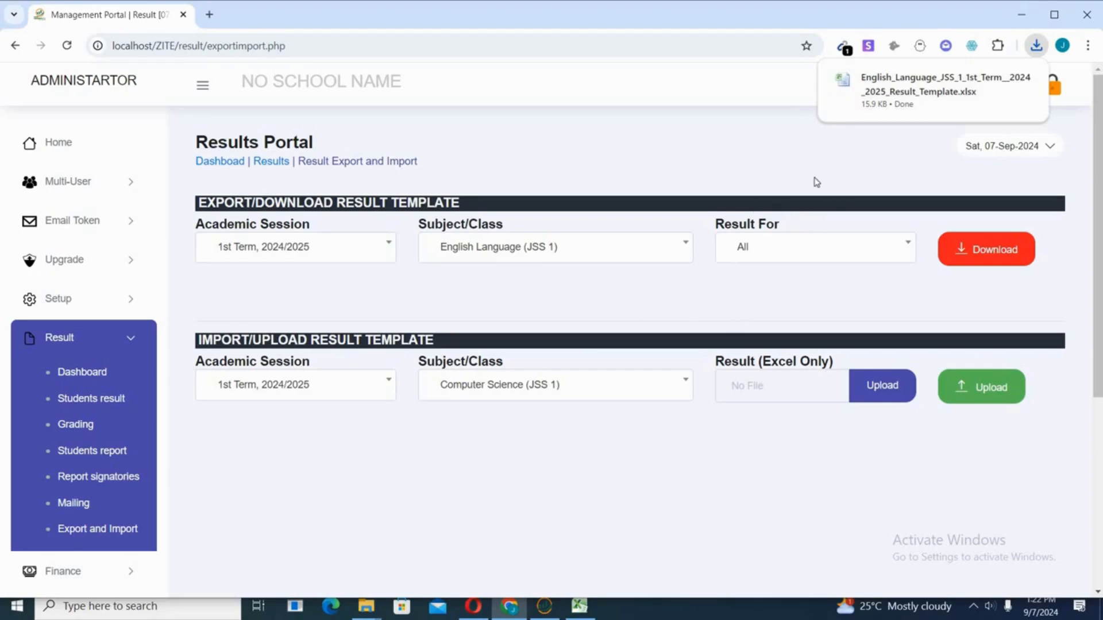
# - Download the English Language (JSS 1) result template restricted to C.A 1 Only
pyautogui.click(802, 264)
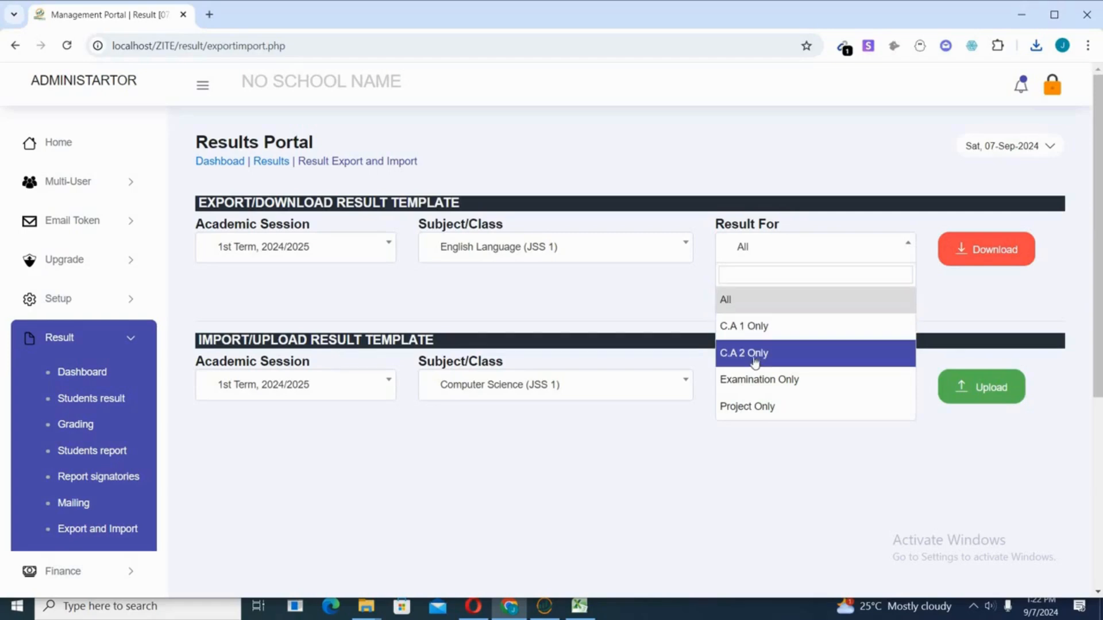
pyautogui.click(756, 328)
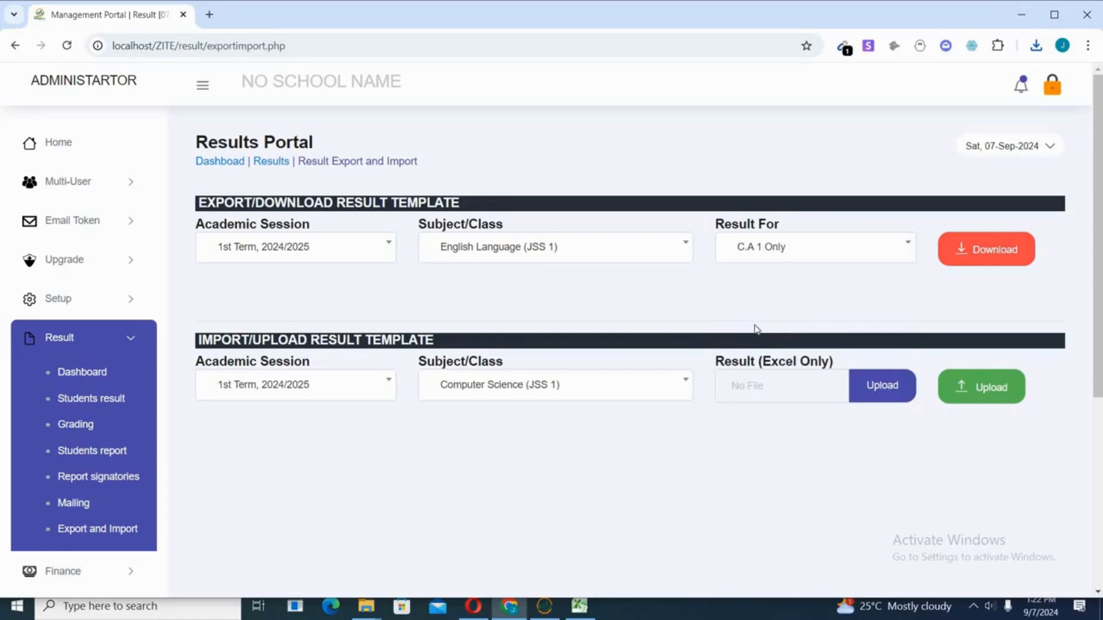
pyautogui.click(988, 254)
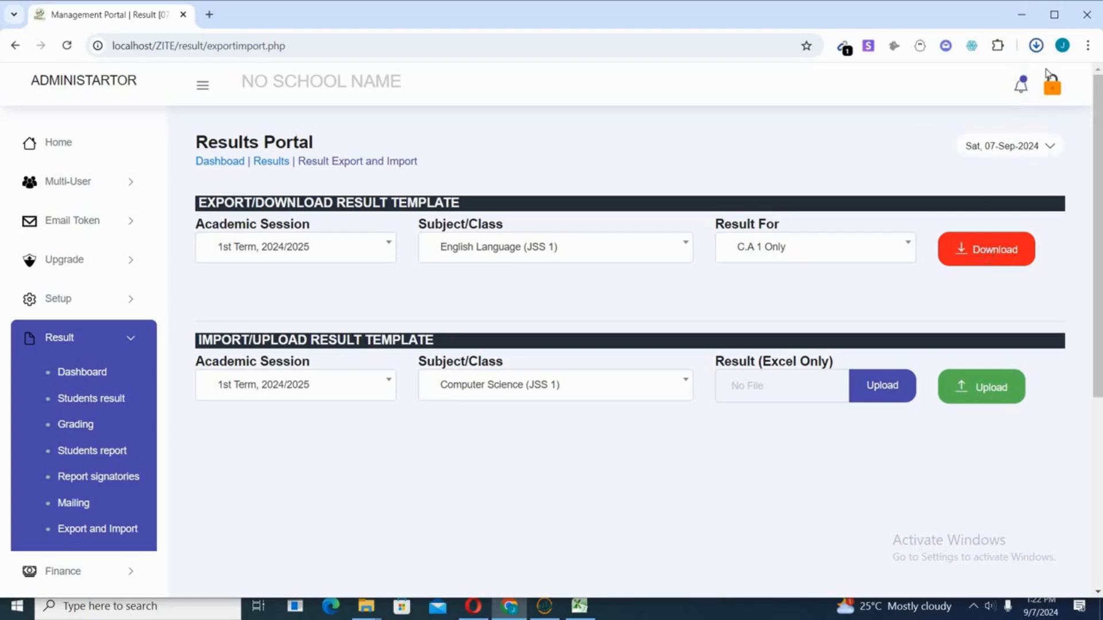
# - Open the downloaded English Language C.A 1 Only template in Excel, widen its STUDENT ID column to fit the IDs and return to the browser
pyautogui.click(998, 79)
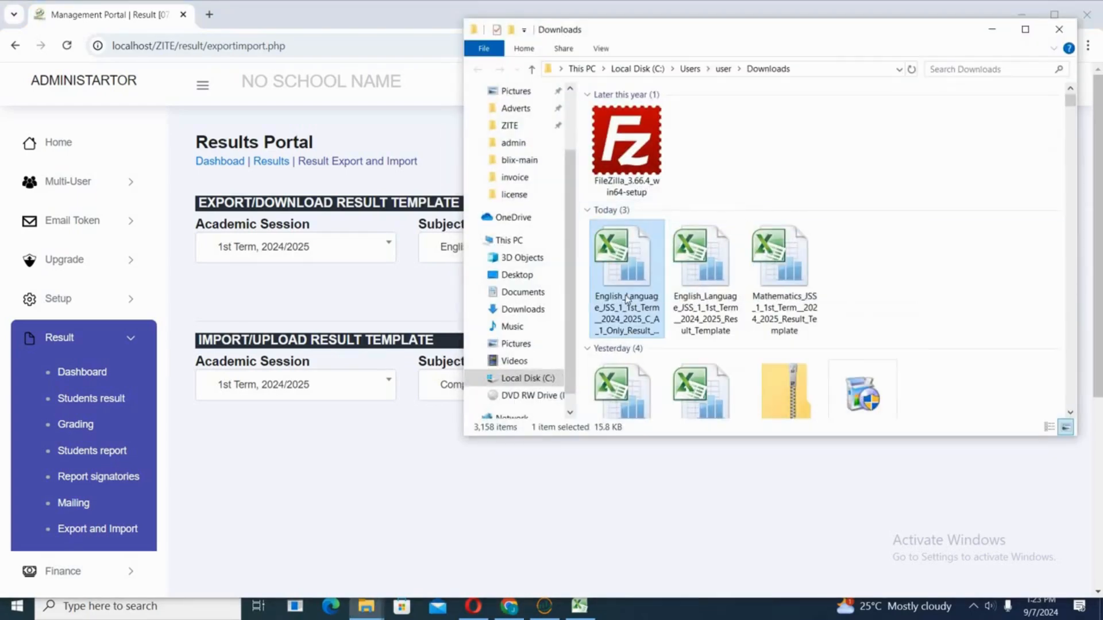
pyautogui.doubleClick(626, 300)
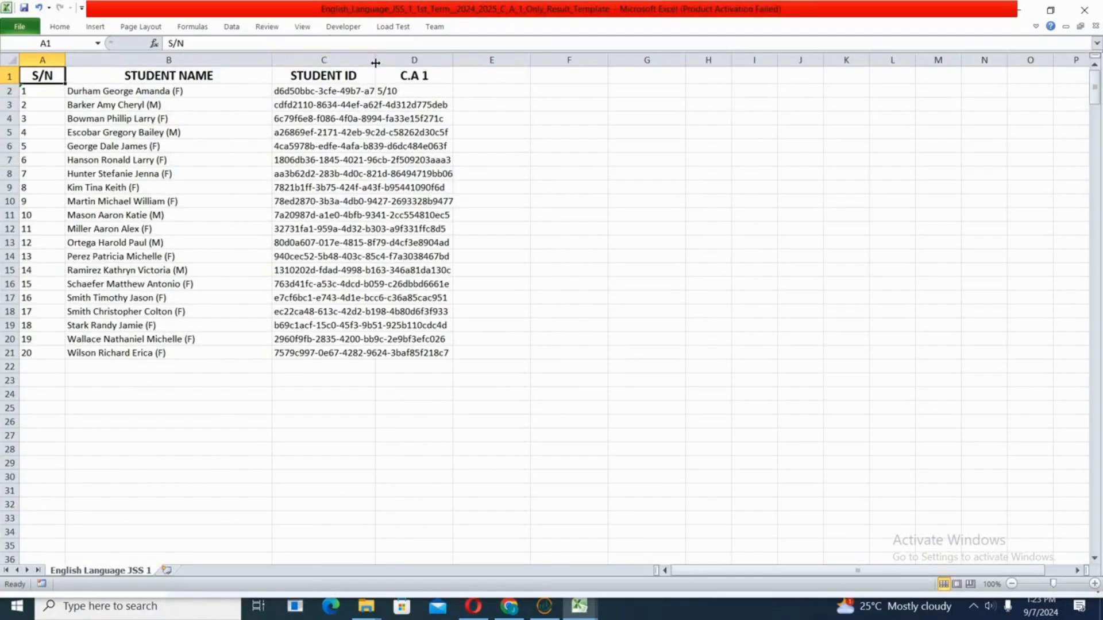
pyautogui.moveTo(375, 62); pyautogui.dragTo(489, 66)
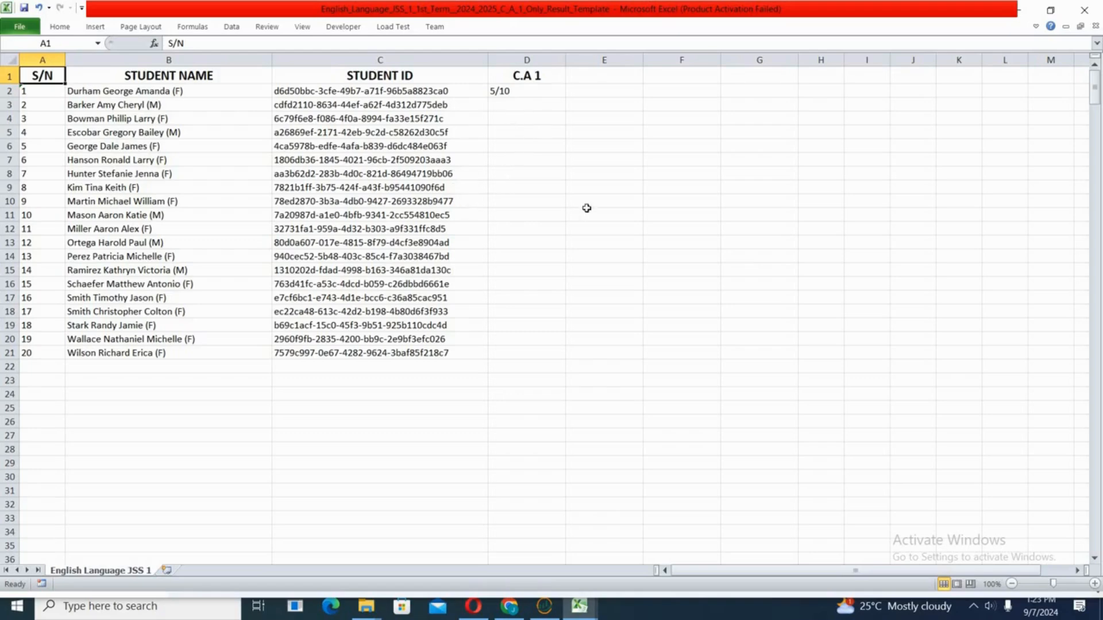
pyautogui.click(1022, 11)
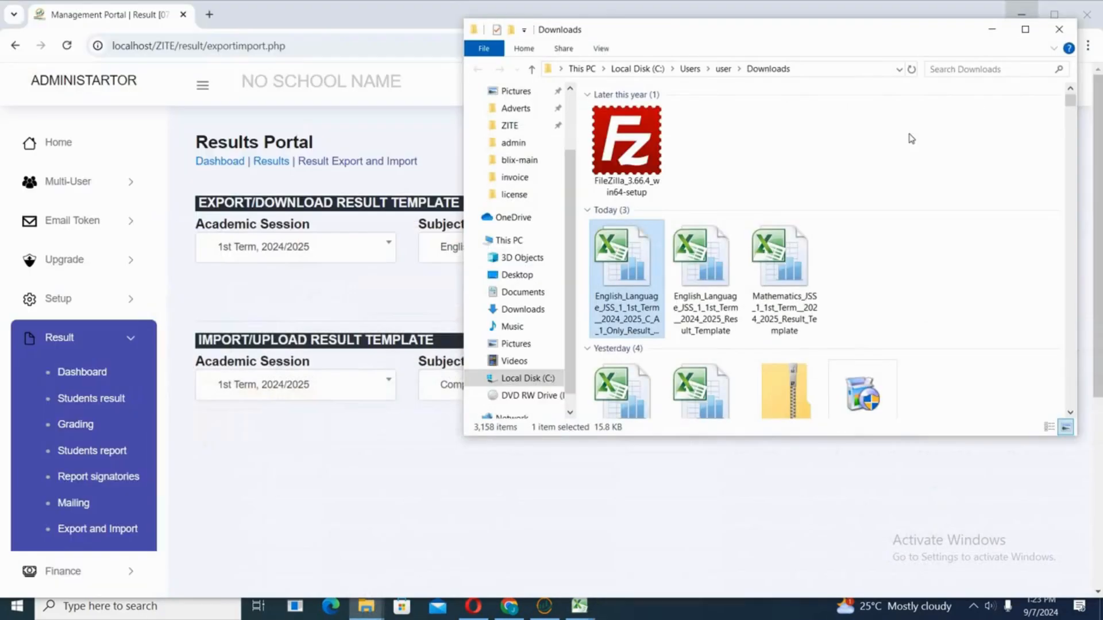
pyautogui.click(989, 32)
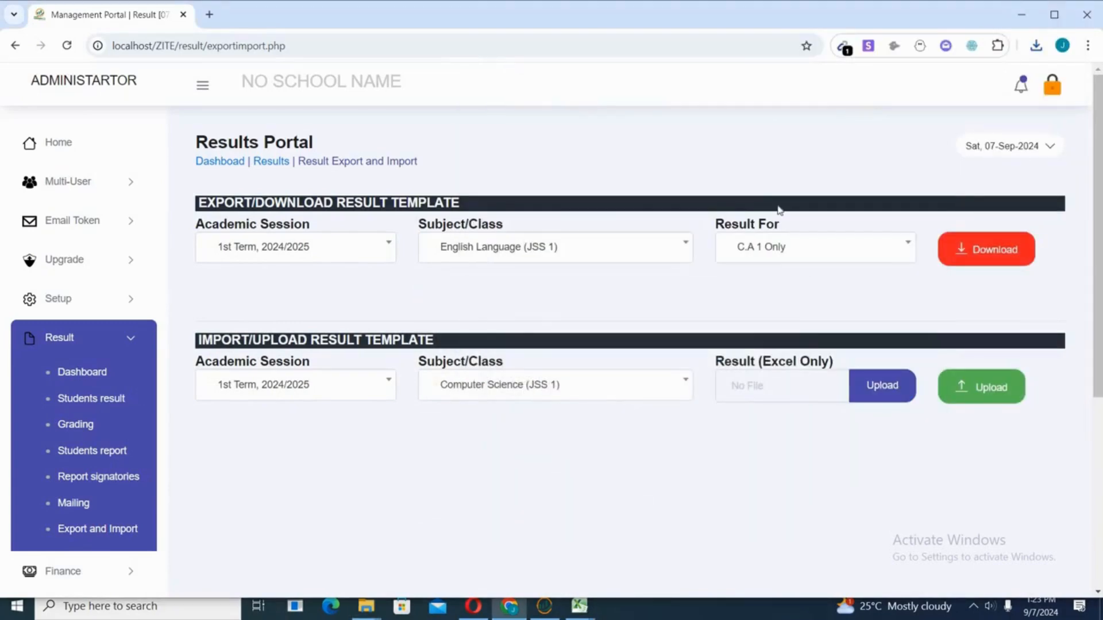